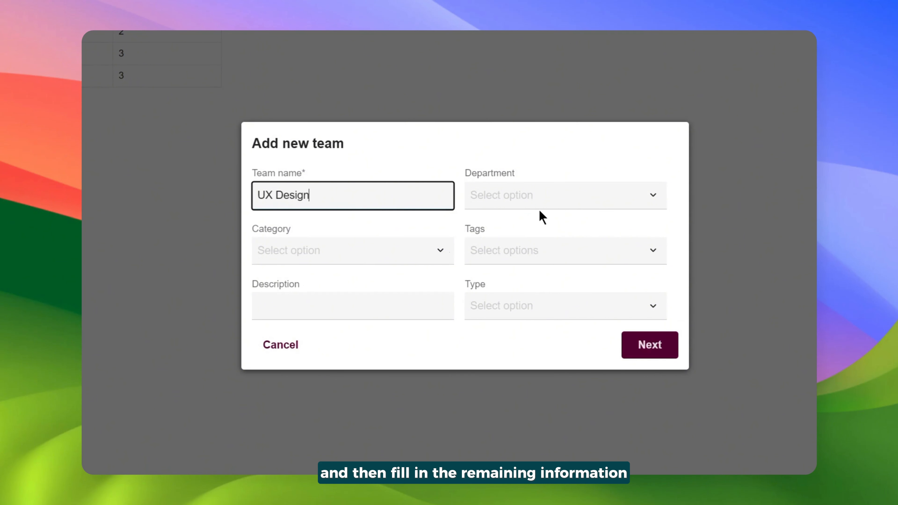
Set the UX Design team's department to IT and its category to Product & Development.
click(537, 198)
click(543, 251)
click(433, 259)
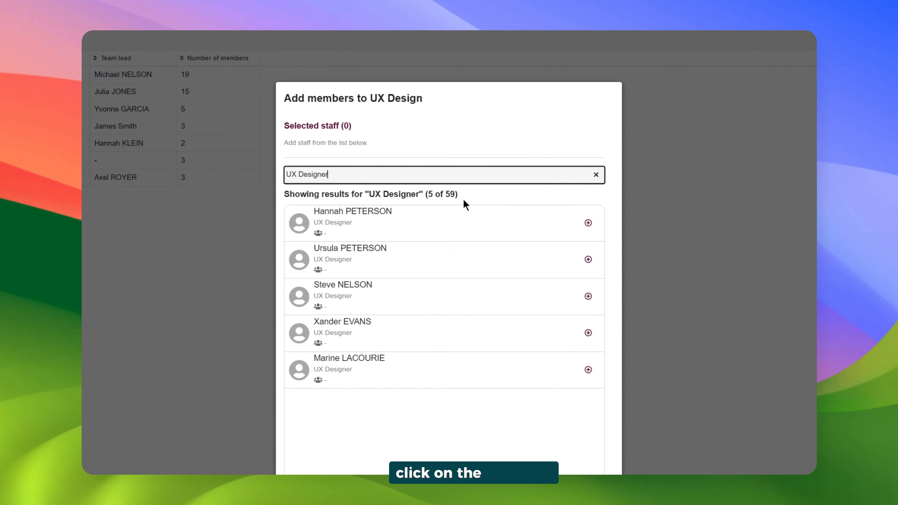
Select the UX Designer staff as team members, leaving out the last one listed, and continue to the team lead choice.
click(589, 225)
click(588, 225)
click(589, 225)
click(588, 225)
click(589, 224)
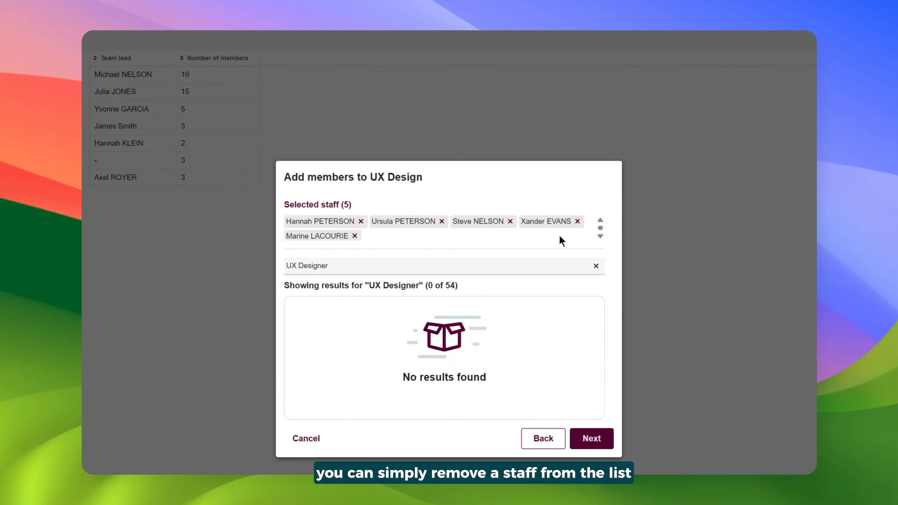
click(354, 236)
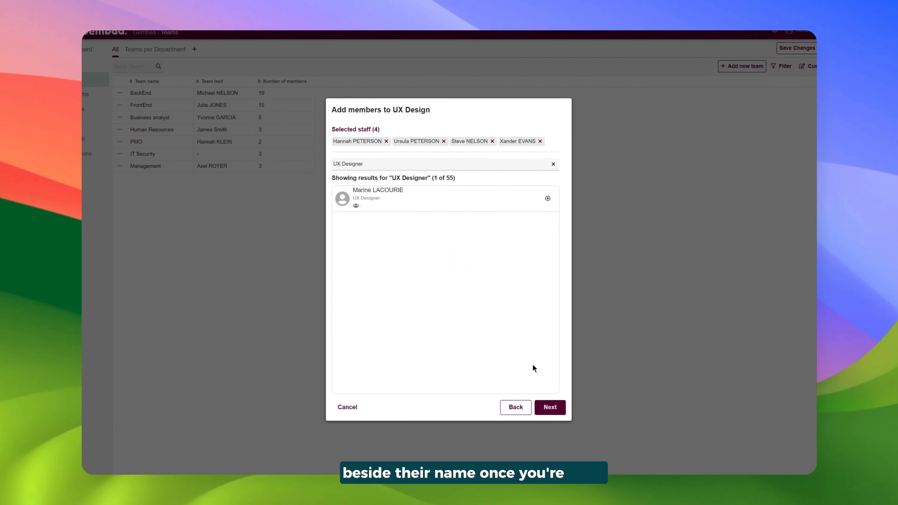
click(549, 406)
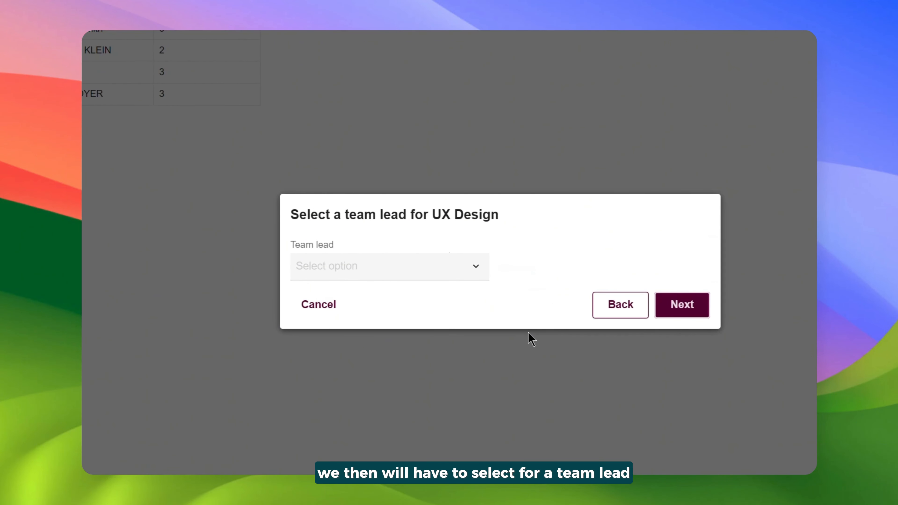
Assign the first listed member as team lead of UX Design and save the new team.
click(477, 267)
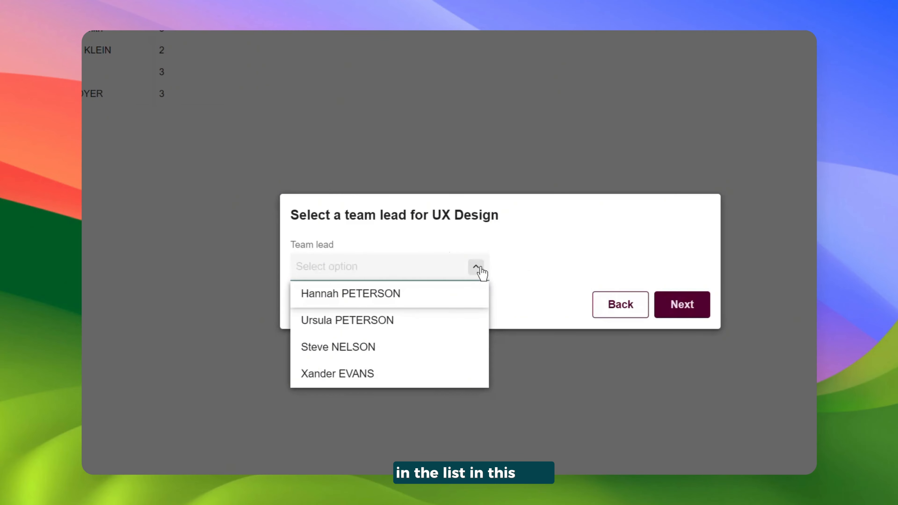
click(449, 301)
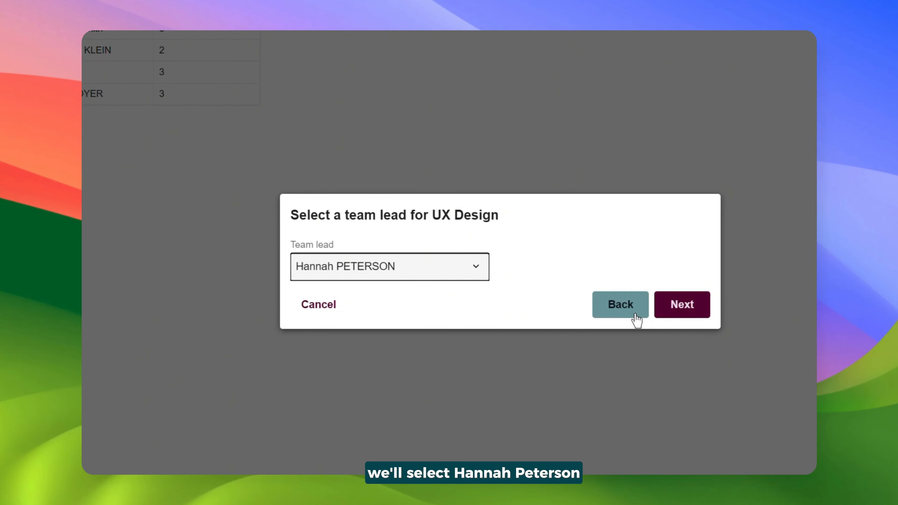
click(676, 314)
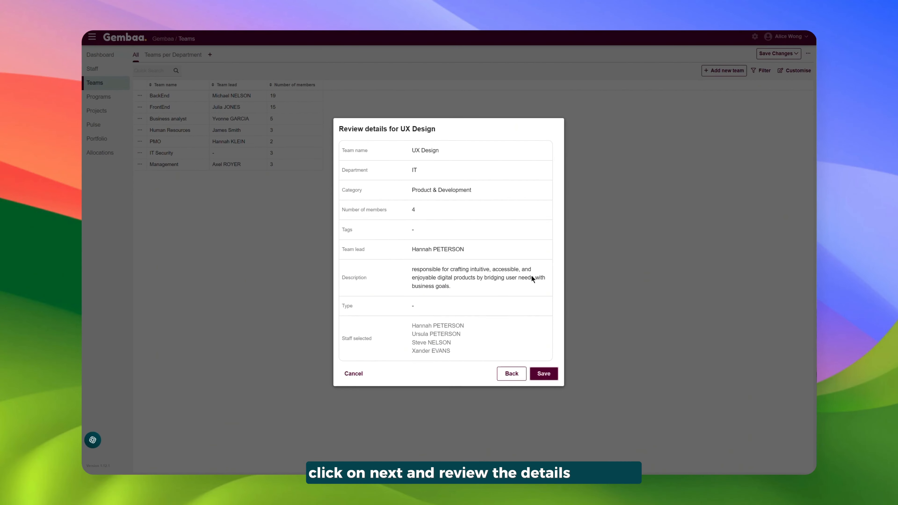
click(584, 408)
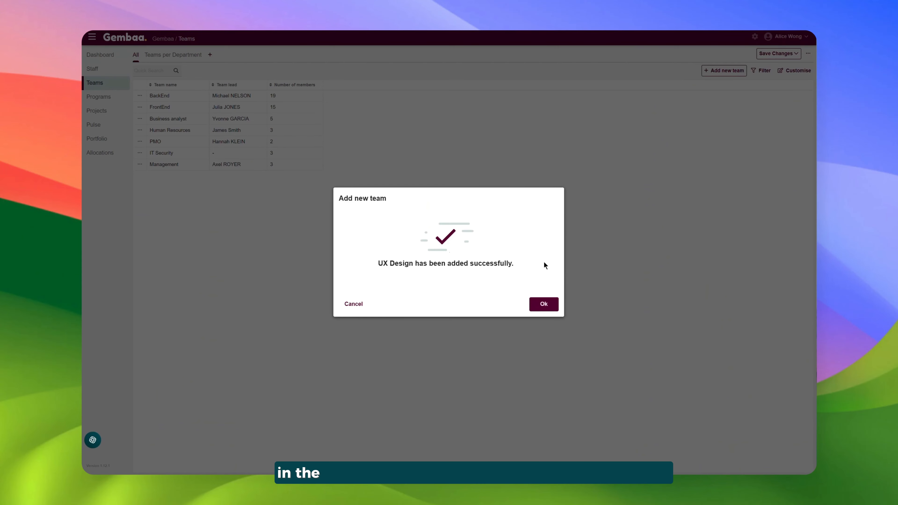
click(542, 306)
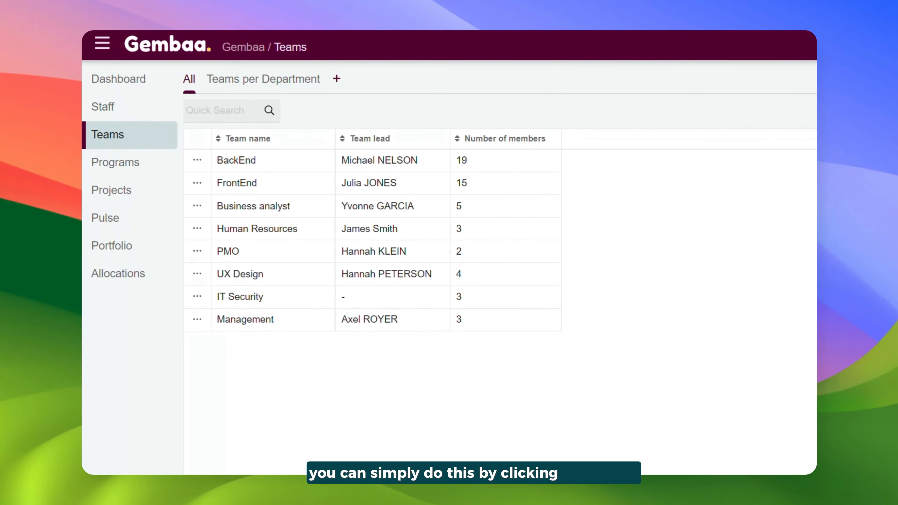
click(197, 275)
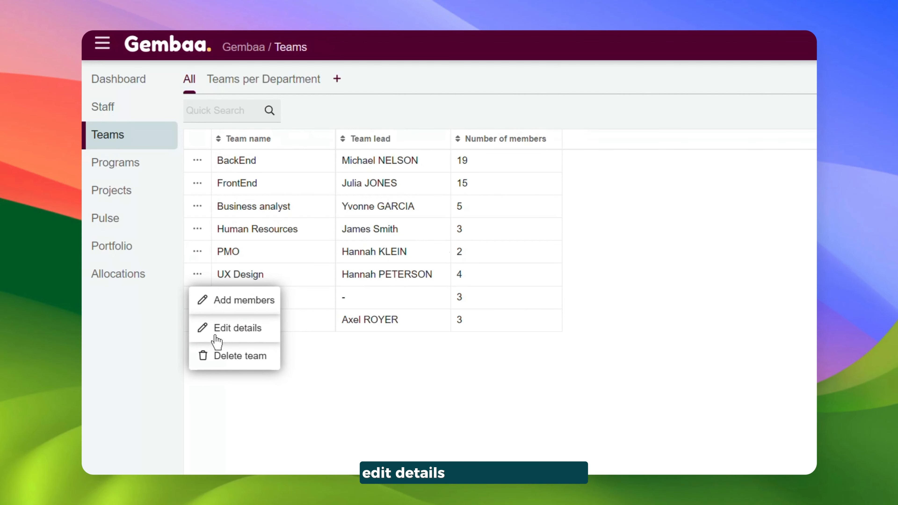
click(263, 440)
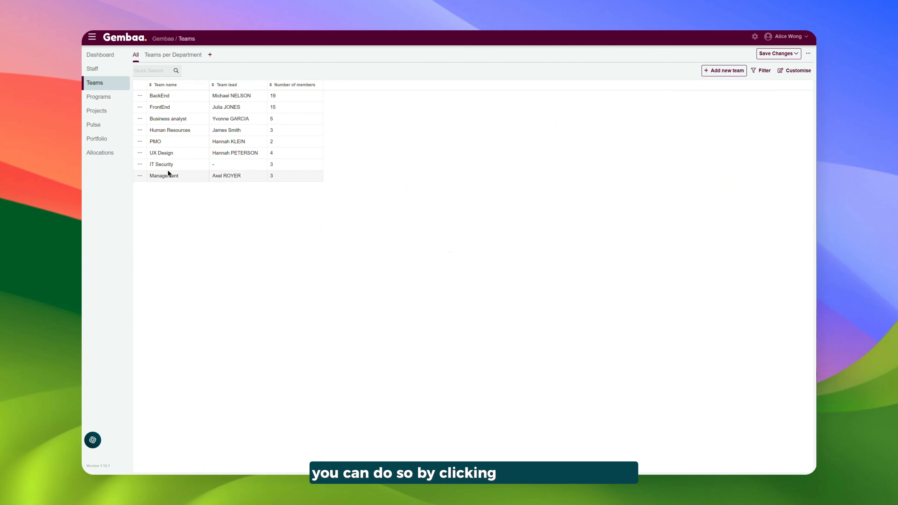
Customise the teams table to show Department directly after Team lead and hide Number of members.
click(794, 70)
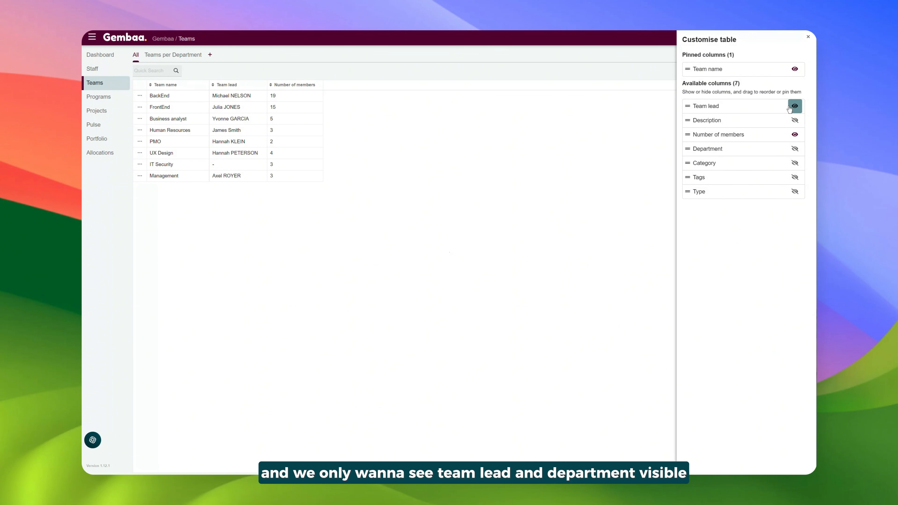
click(794, 149)
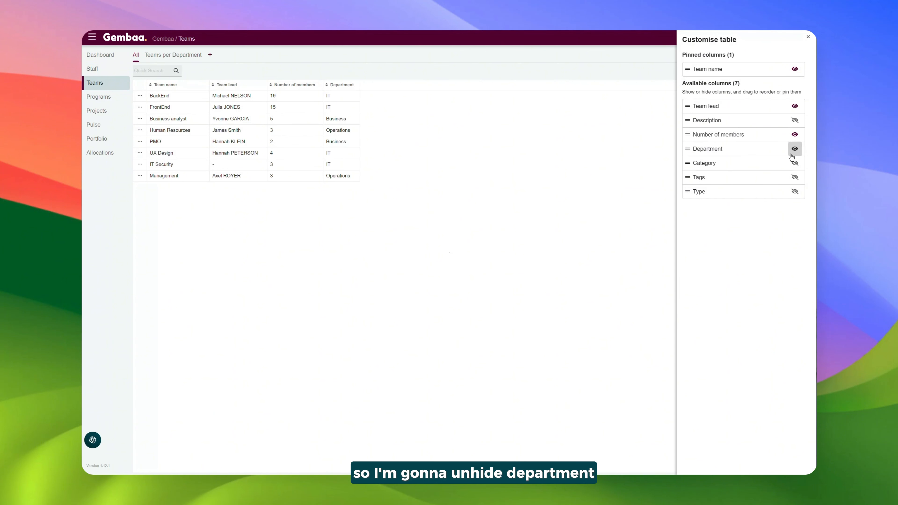
click(790, 140)
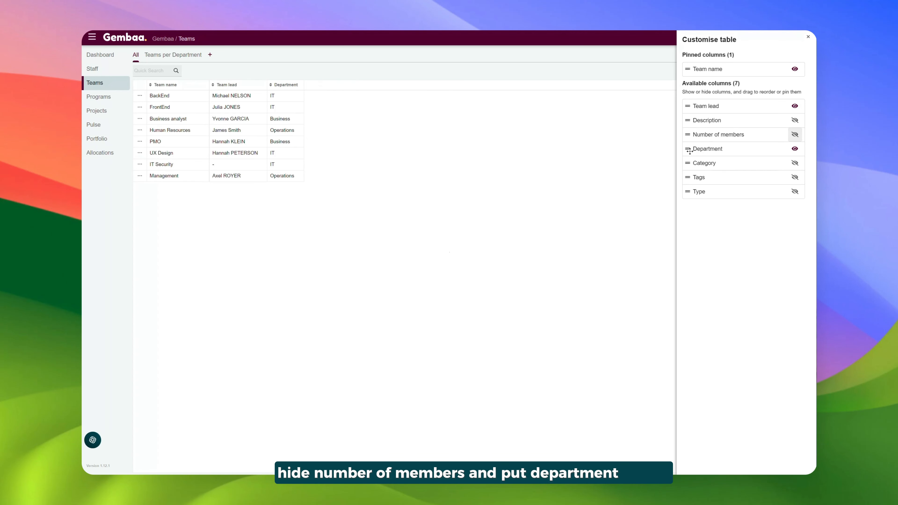
drag(687, 148, 688, 118)
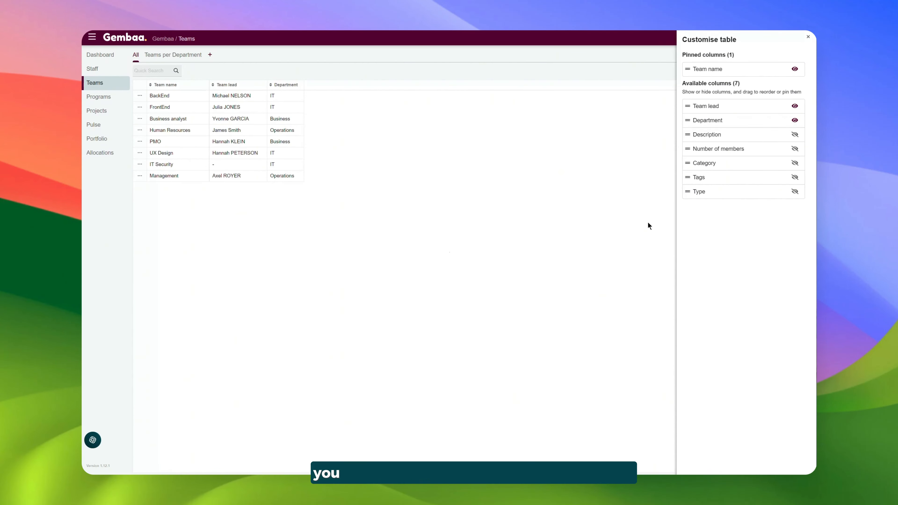
click(636, 221)
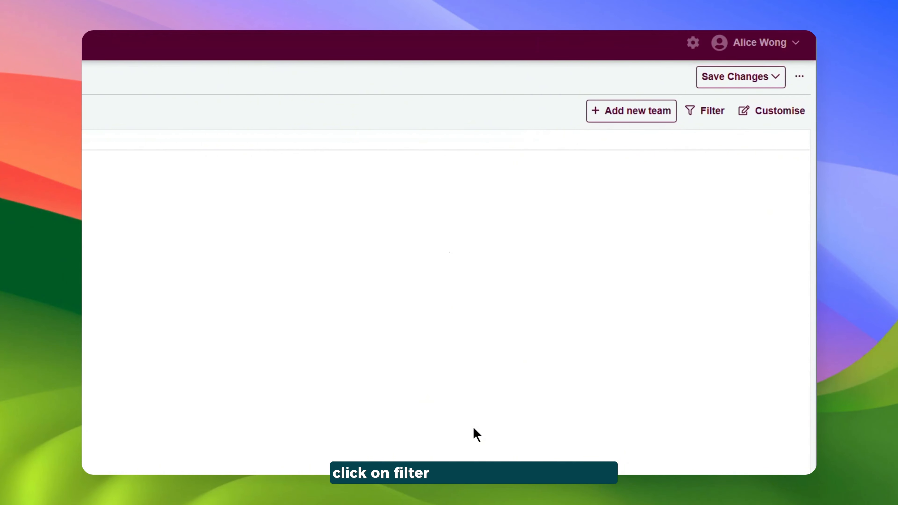
Filter the teams table to teams whose Department matches IT.
click(694, 124)
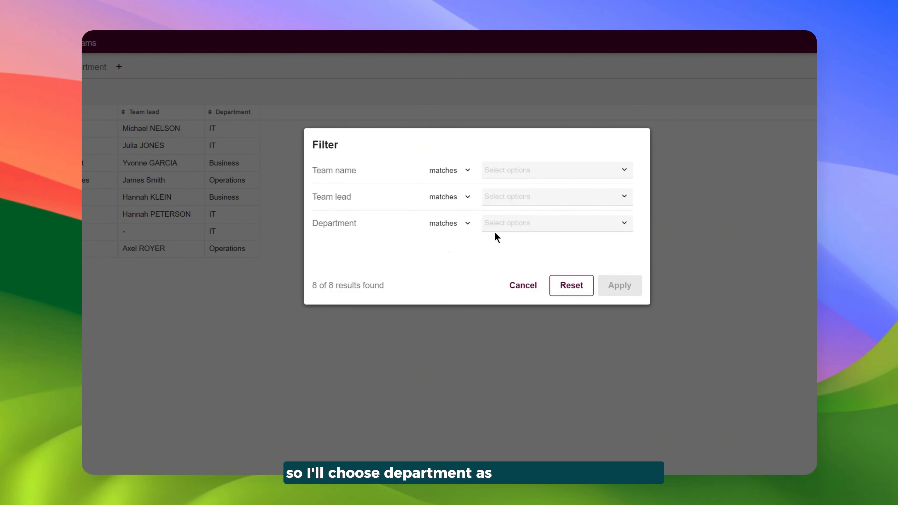
click(467, 223)
click(509, 223)
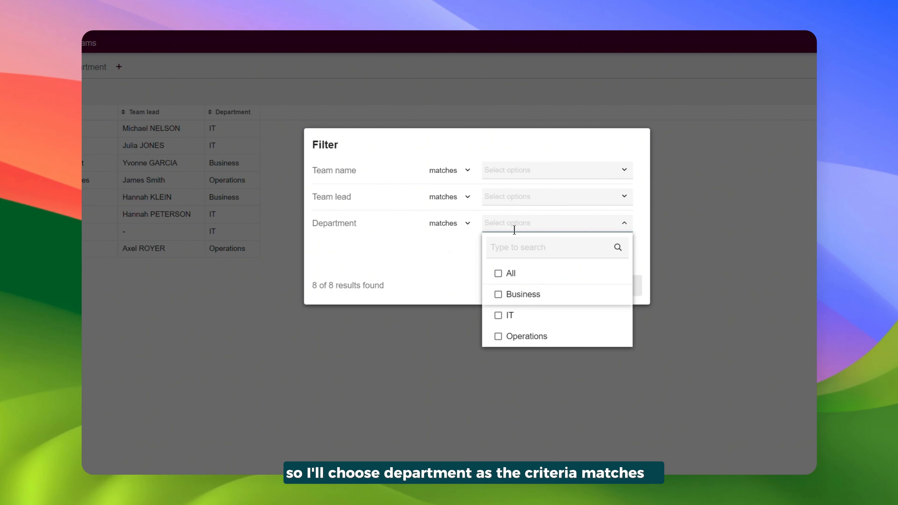
click(521, 314)
click(493, 254)
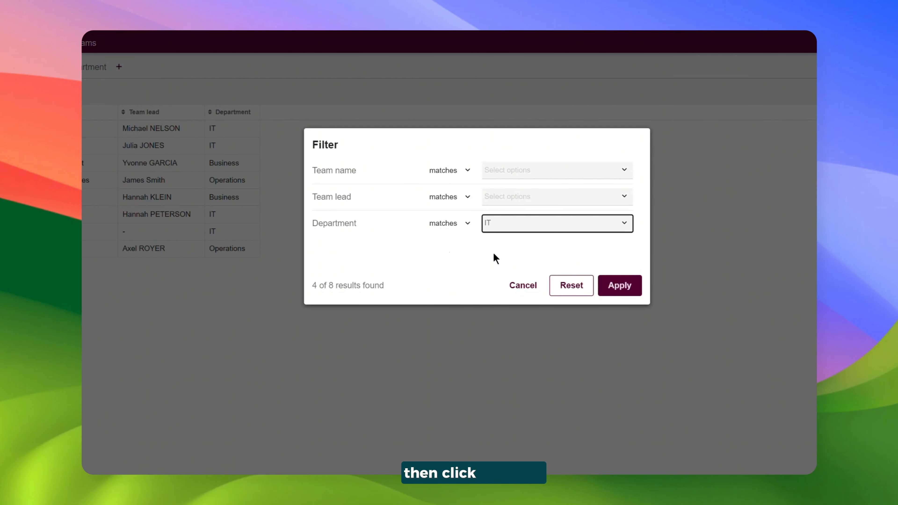
click(615, 285)
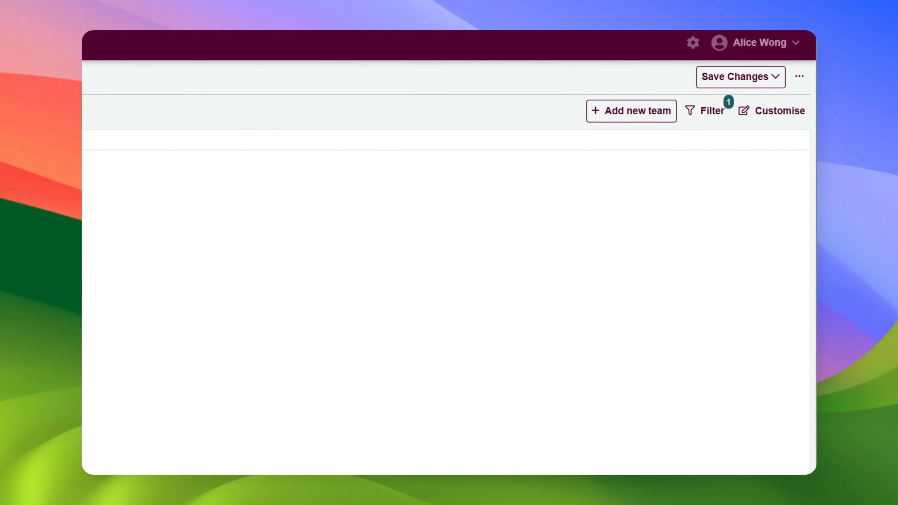
Save the customised and filtered view as a new tab named IT Team Leads and open that tab.
click(759, 86)
click(764, 145)
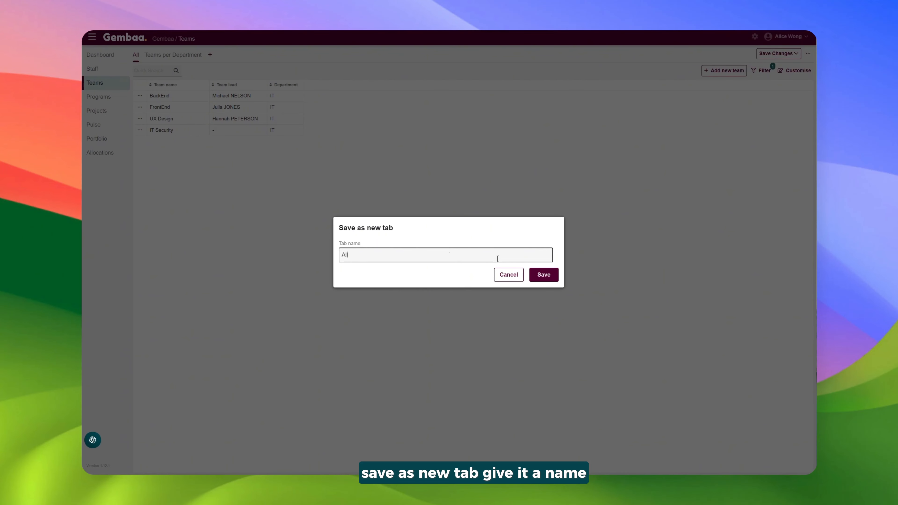
triple_click(496, 255)
text(Team ole)
key(super+a)
text(IT)
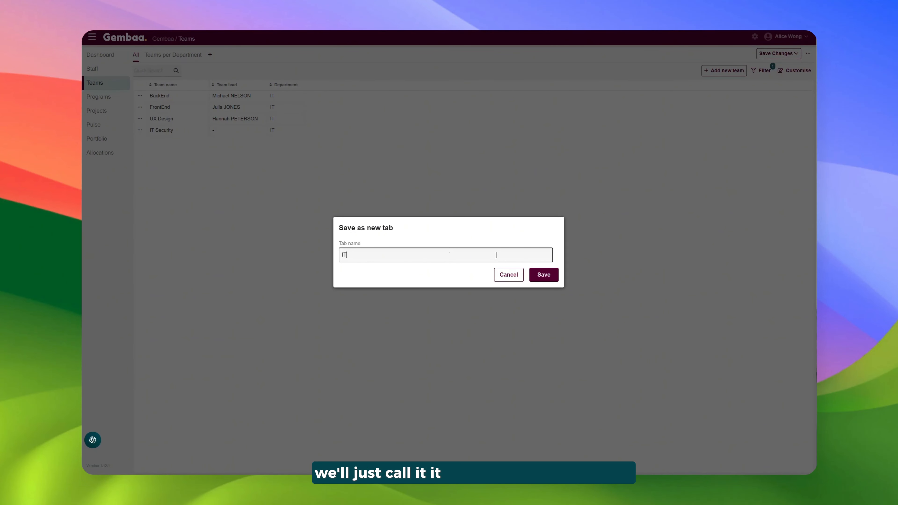
text( Team Leads)
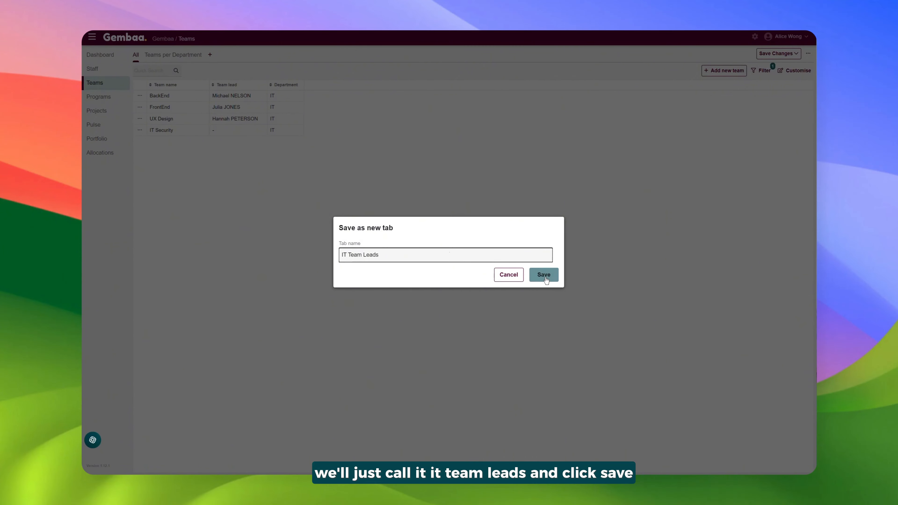
click(546, 277)
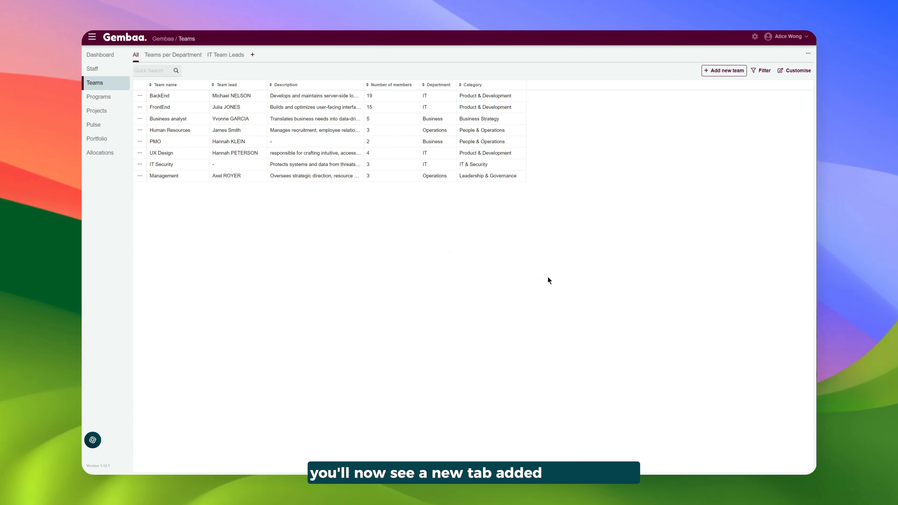
click(225, 55)
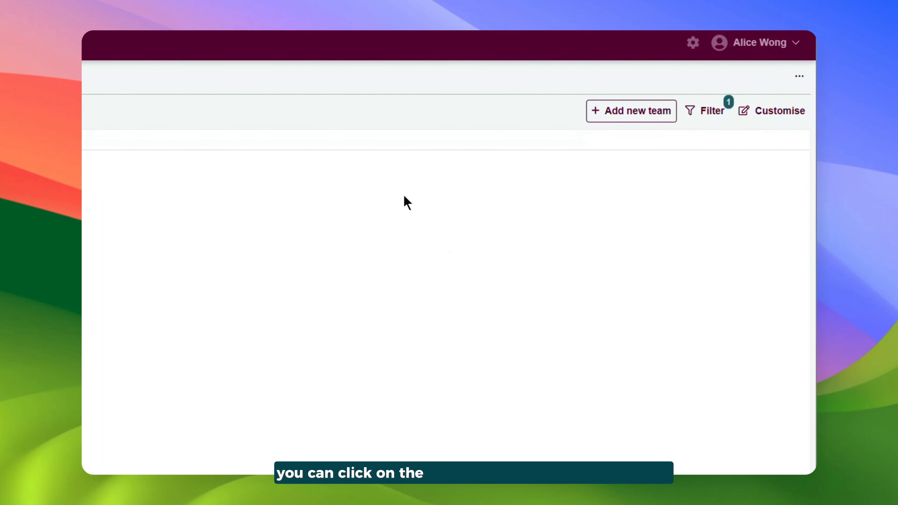
click(797, 86)
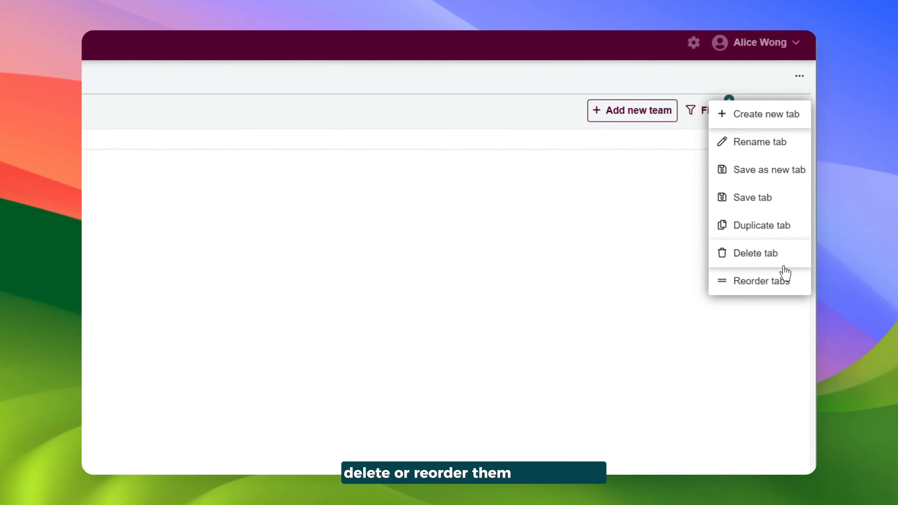
click(646, 355)
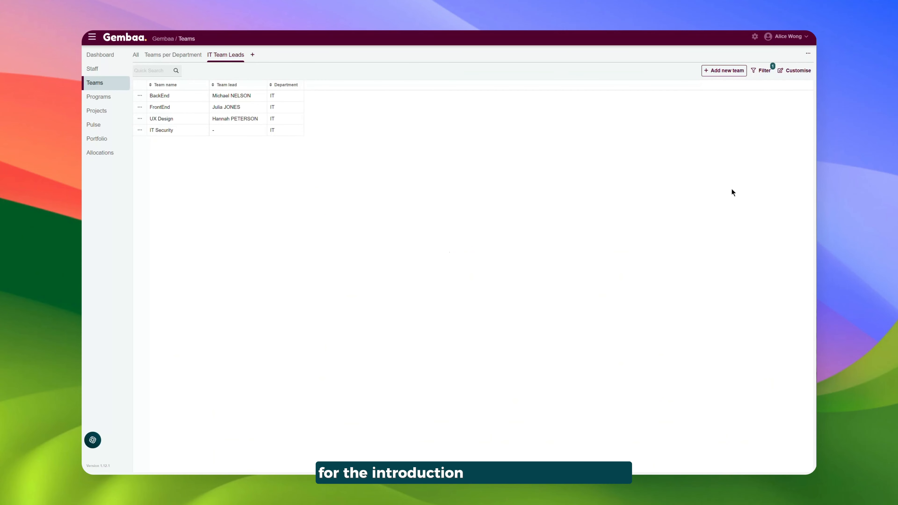